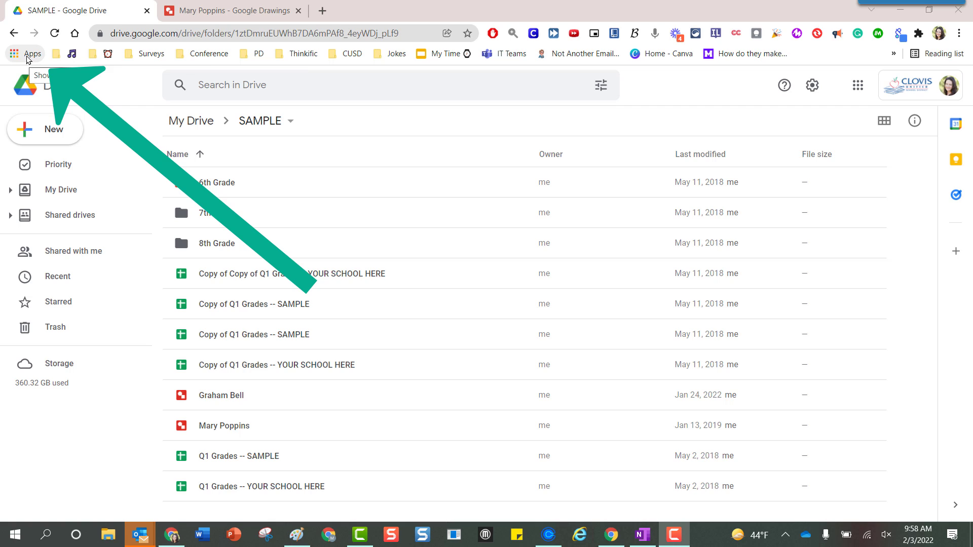
- Open Chrome's Apps page from the Apps bookmark
left_click(27, 58)
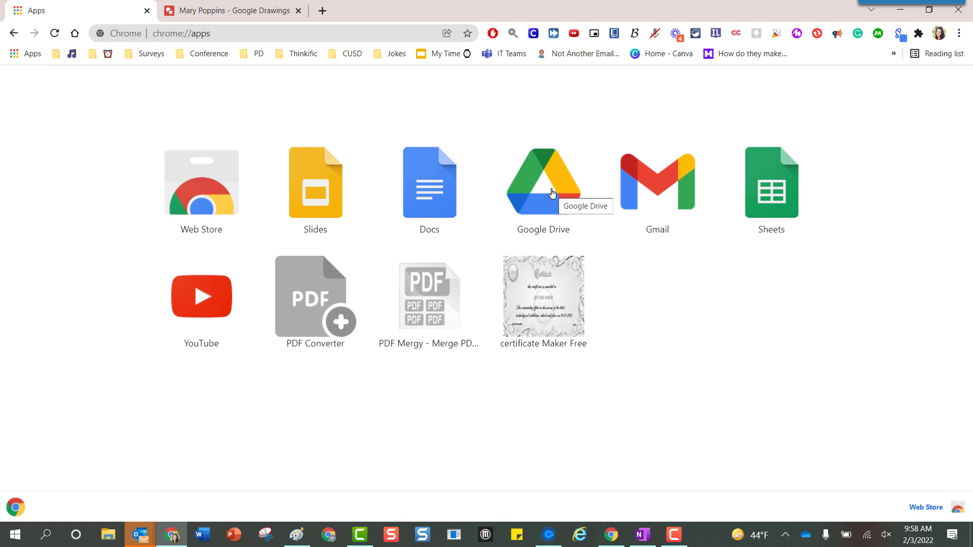
- Go back from the Apps page toward the SAMPLE Drive folder
left_click(13, 36)
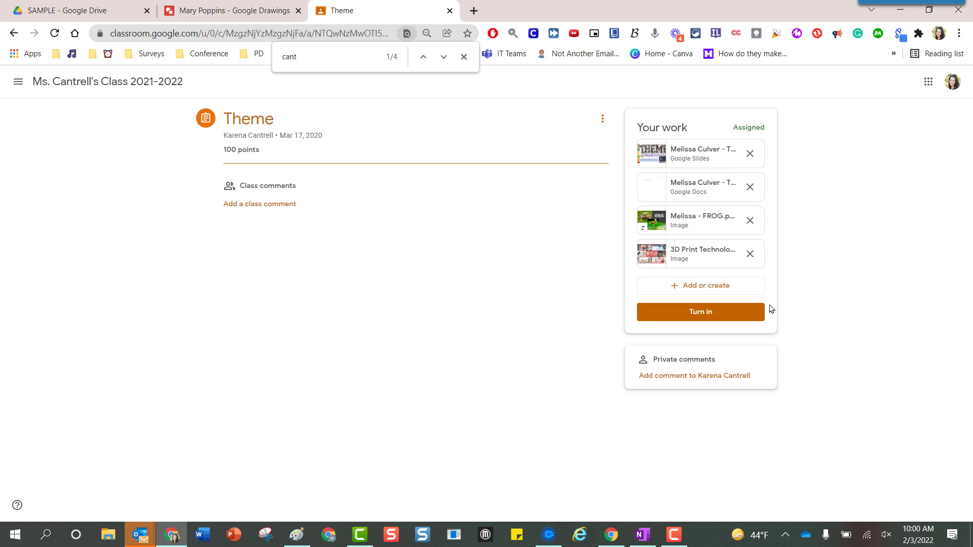
- Create a new blank Google Drawing attached to the Theme assignment
left_click(740, 288)
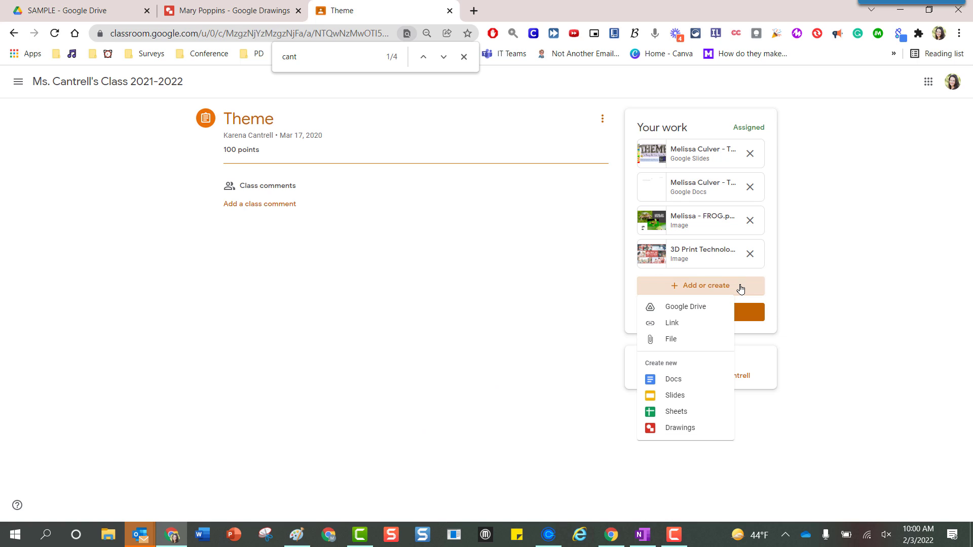
left_click(706, 433)
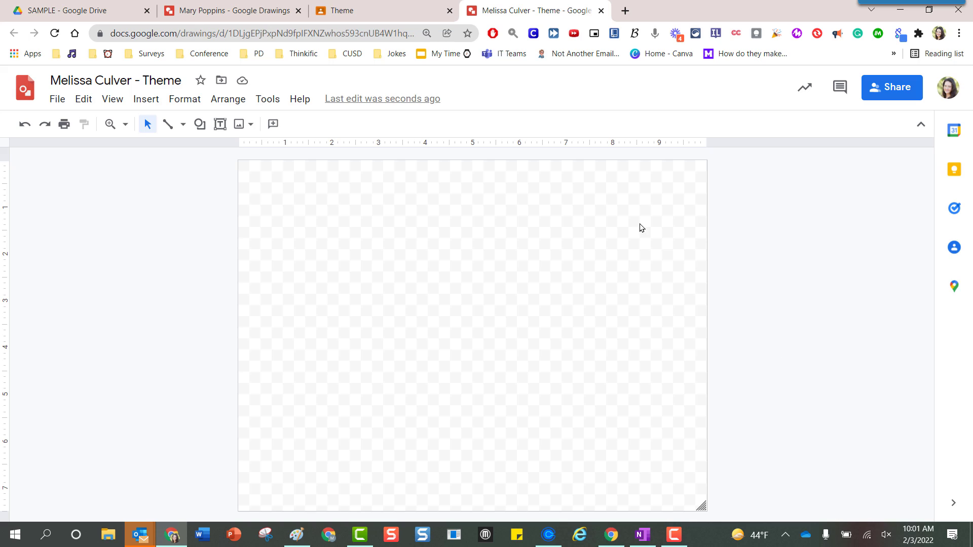
- From the SAMPLE Drive folder, create a new Google Drawings file via New > More
left_click(118, 21)
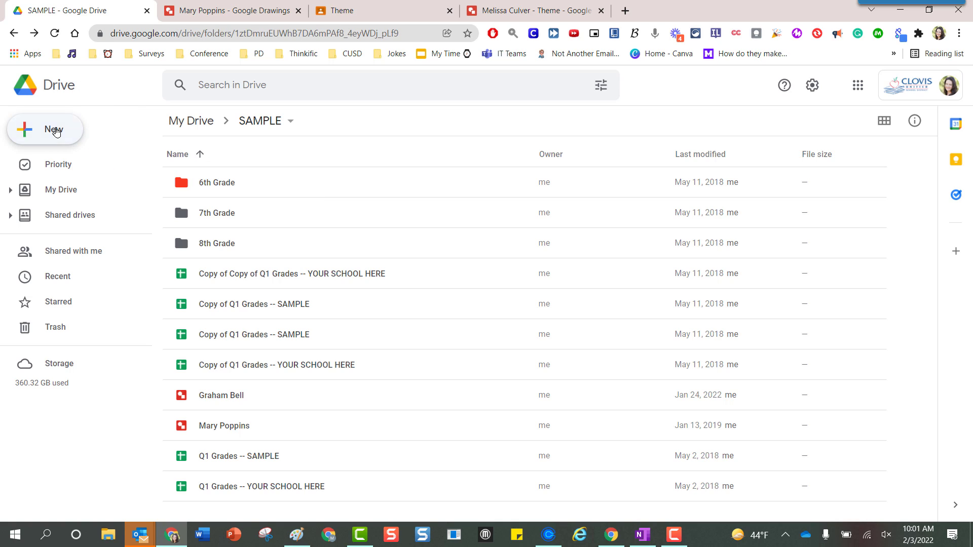
left_click(55, 131)
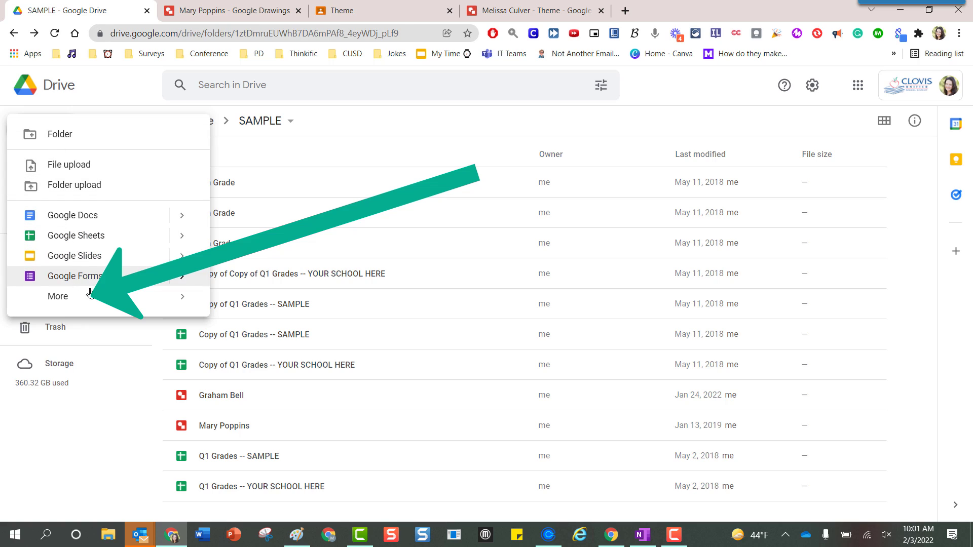
mouse_move(91, 298)
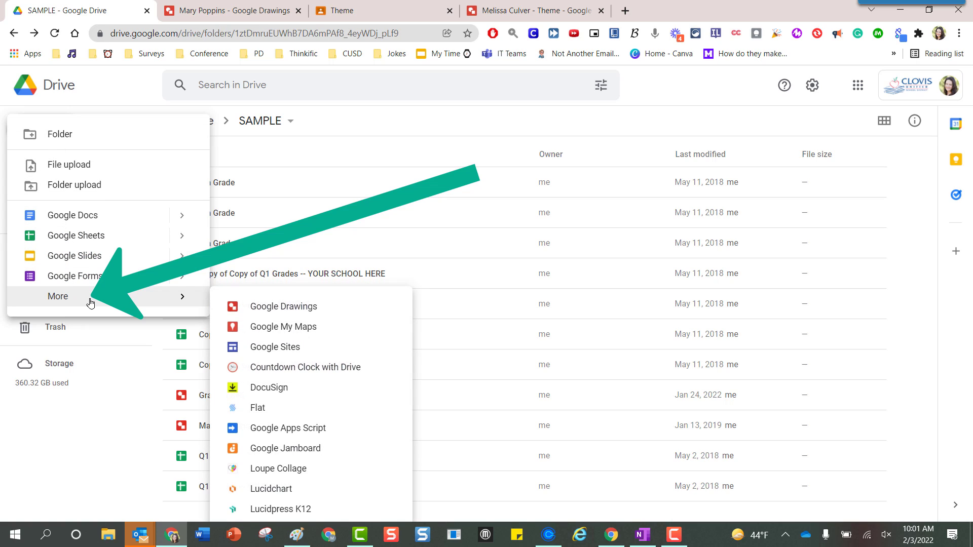
left_click(342, 311)
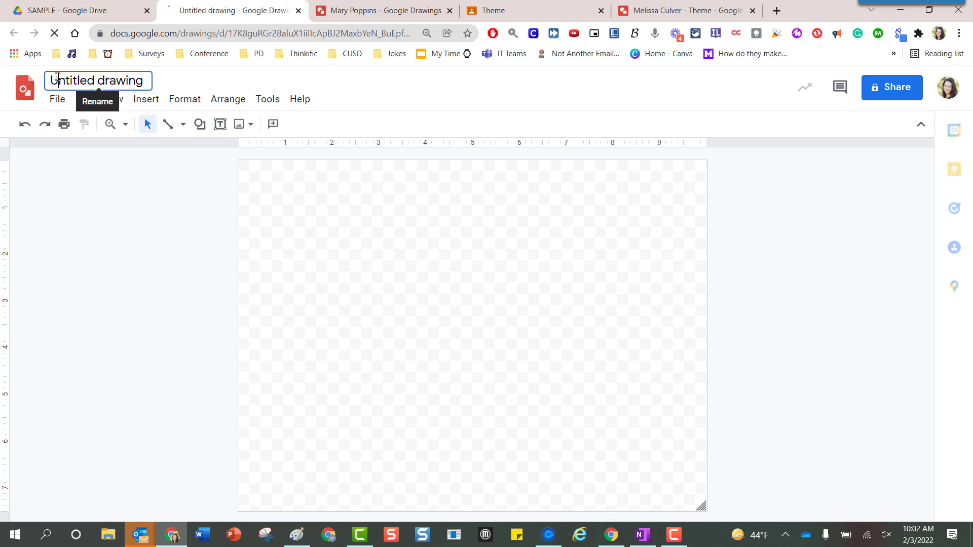
- Rename the untitled drawing to 'Mary Poppins'
left_click(59, 78)
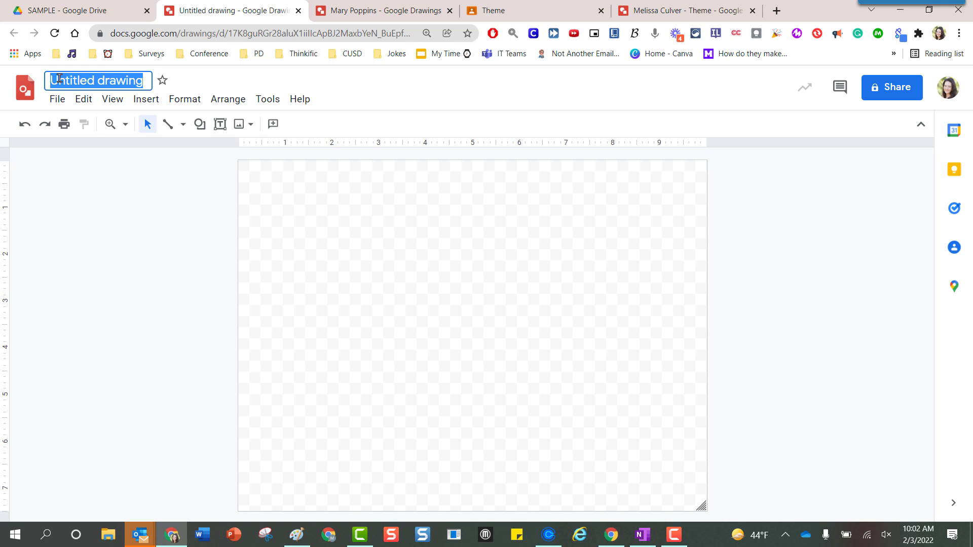
type("M")
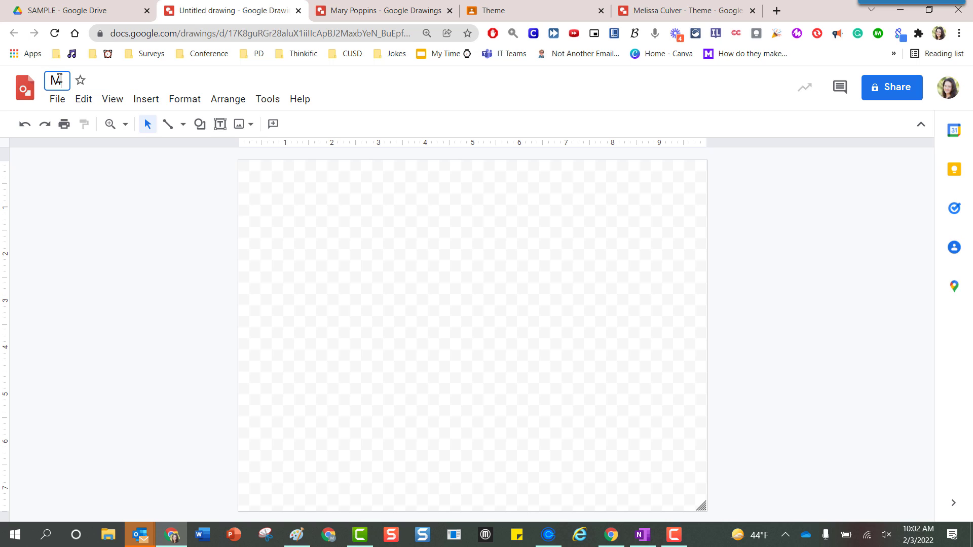
type("ary Poppins")
key("Return")
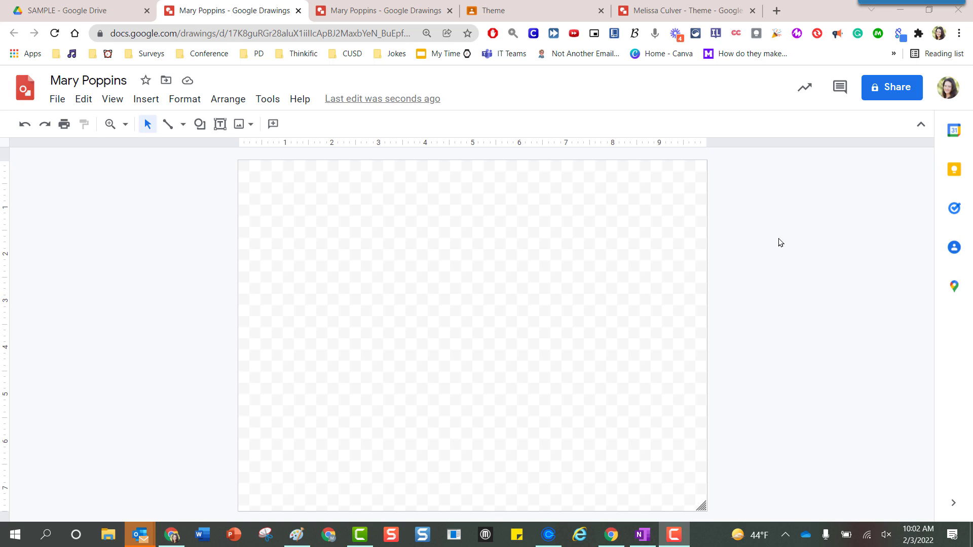
key("ctrl+z")
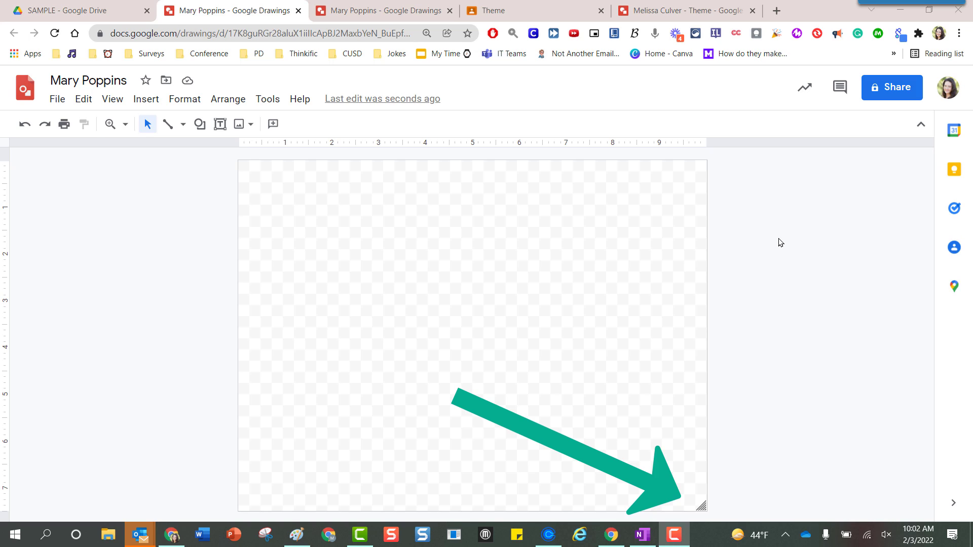
- Widen the canvas to about 13 inches, then narrow it back to about 10 inches
key("ctrl+z")
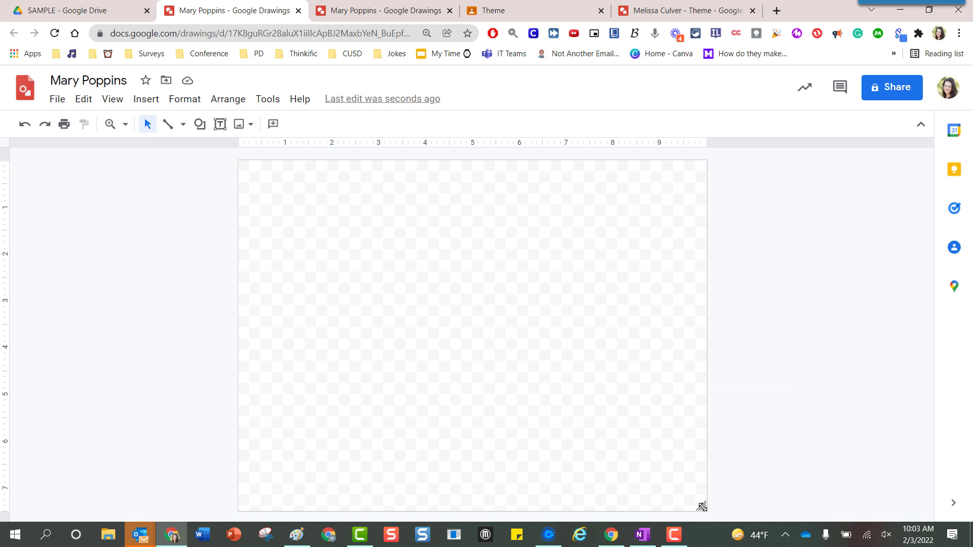
left_click_drag(708, 507, 878, 511)
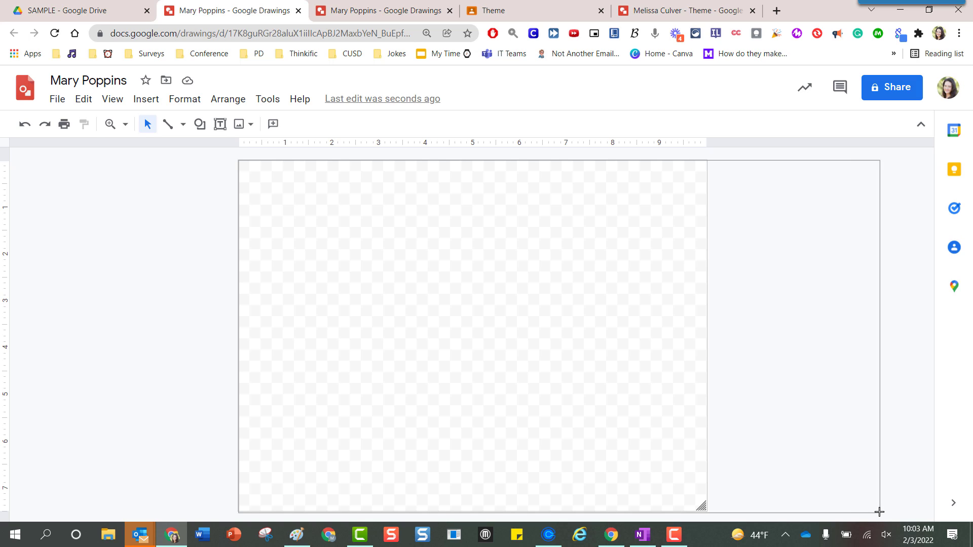
left_click_drag(879, 512, 879, 512)
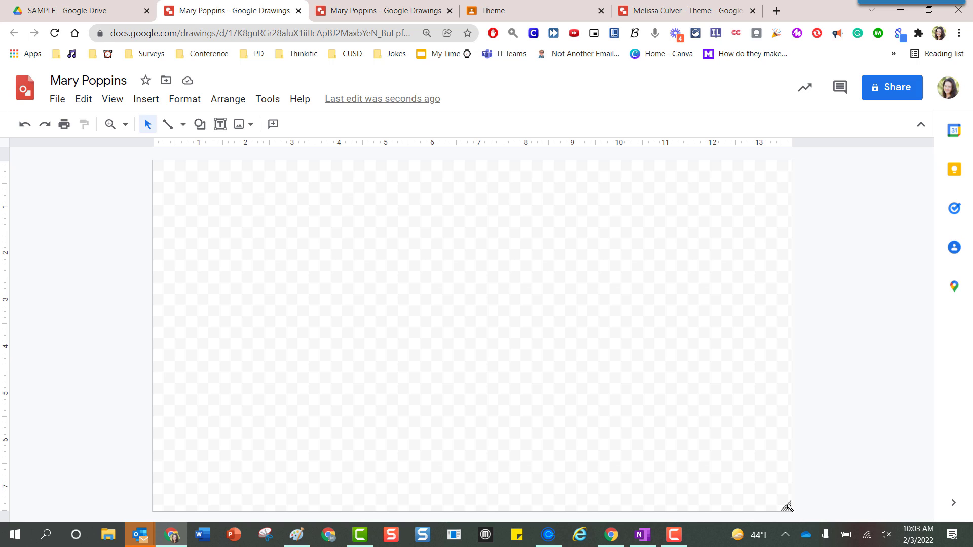
left_click_drag(788, 507, 664, 510)
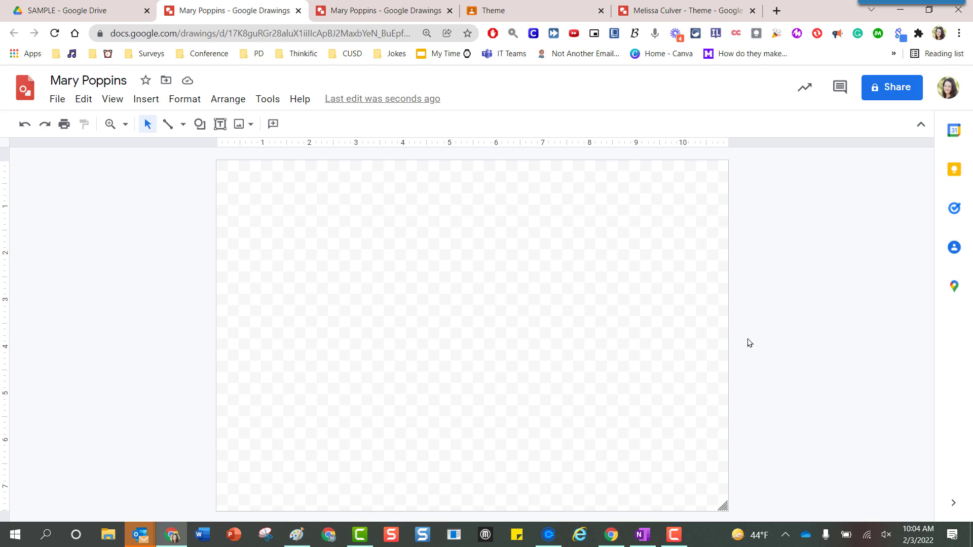
mouse_move(147, 362)
left_mouse_down()
mouse_move(266, 348)
mouse_move(364, 353)
left_mouse_up()
left_click_drag(293, 297, 304, 427)
- Draw a right-pointing arrow shape near the middle of the canvas
left_click(199, 124)
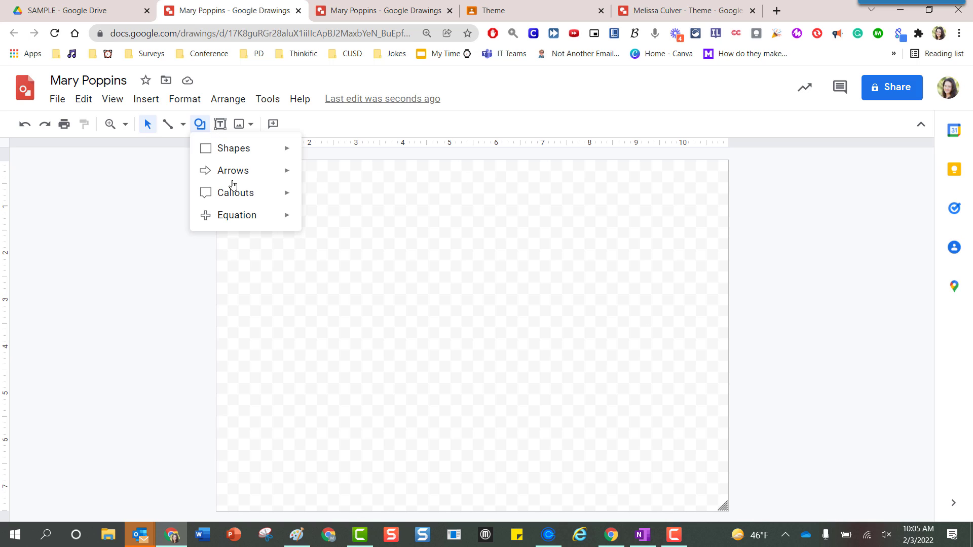
mouse_move(236, 175)
left_click(307, 174)
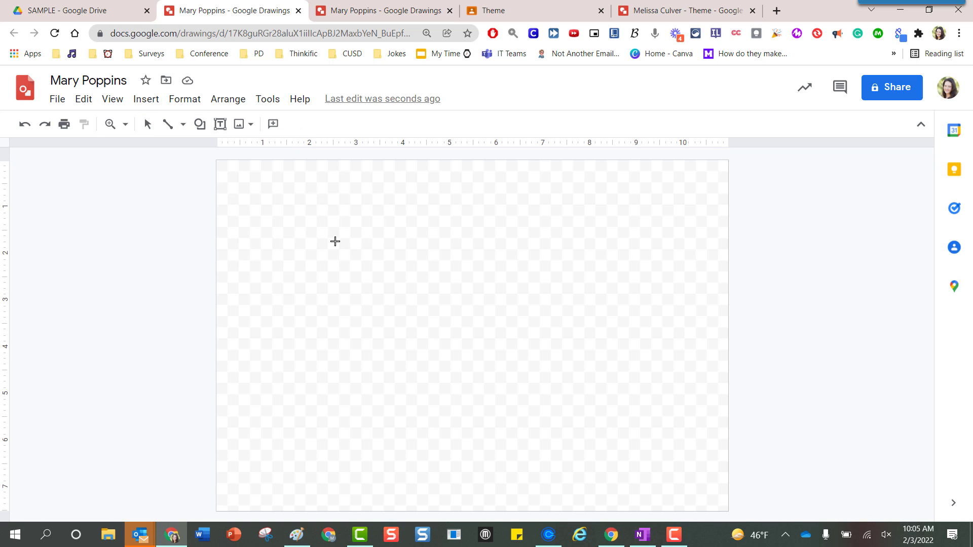
mouse_move(338, 242)
left_mouse_down()
mouse_move(534, 362)
mouse_move(584, 374)
left_mouse_up()
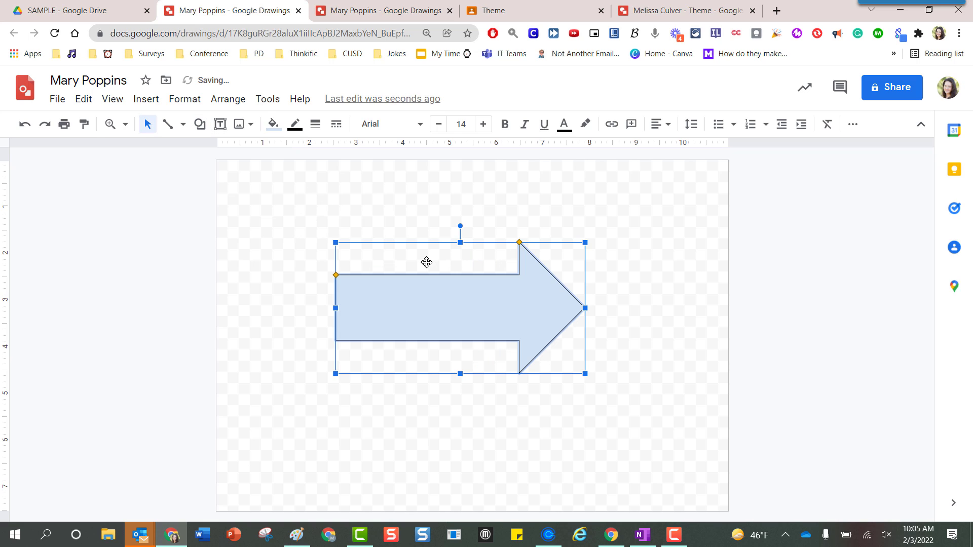
left_click_drag(446, 289, 457, 317)
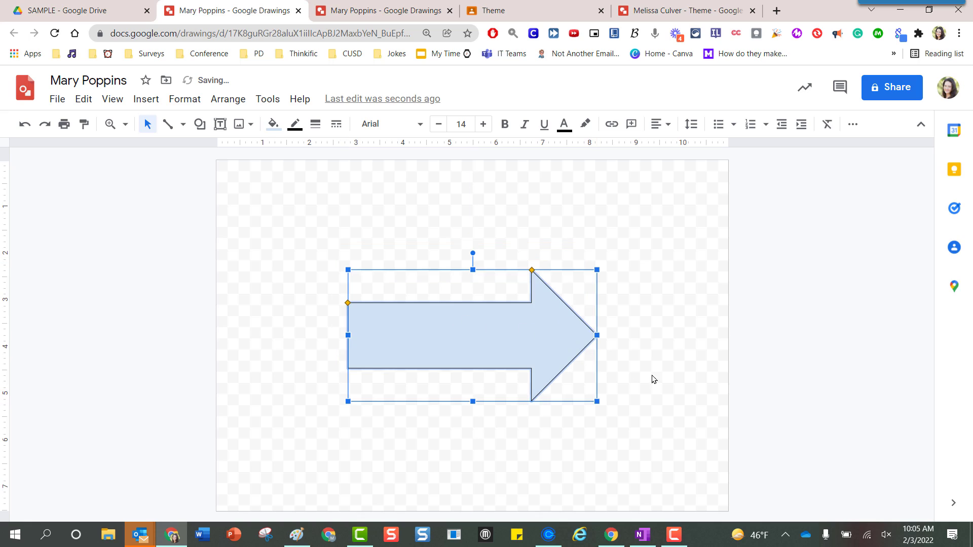
- Deselect the arrow and view the File > Download options without downloading
left_click(644, 416)
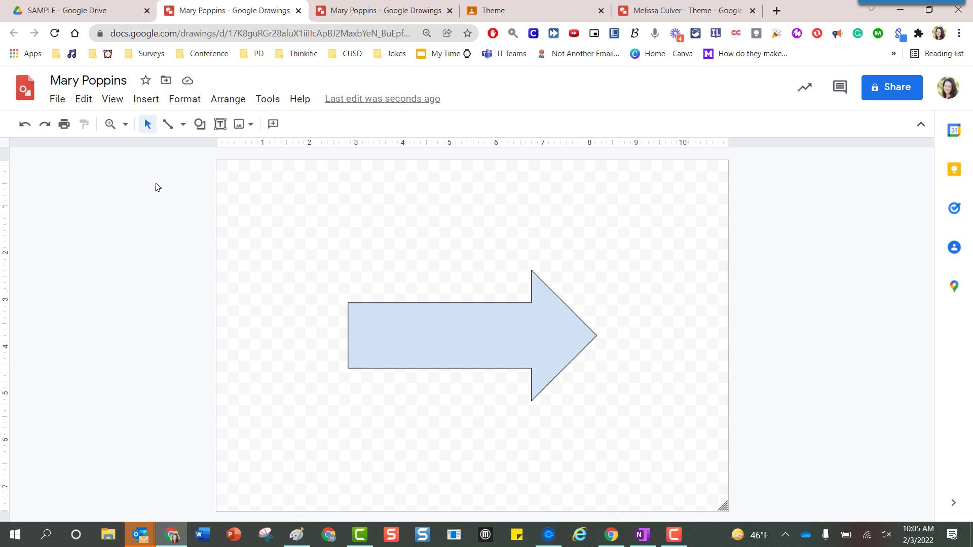
left_click(57, 100)
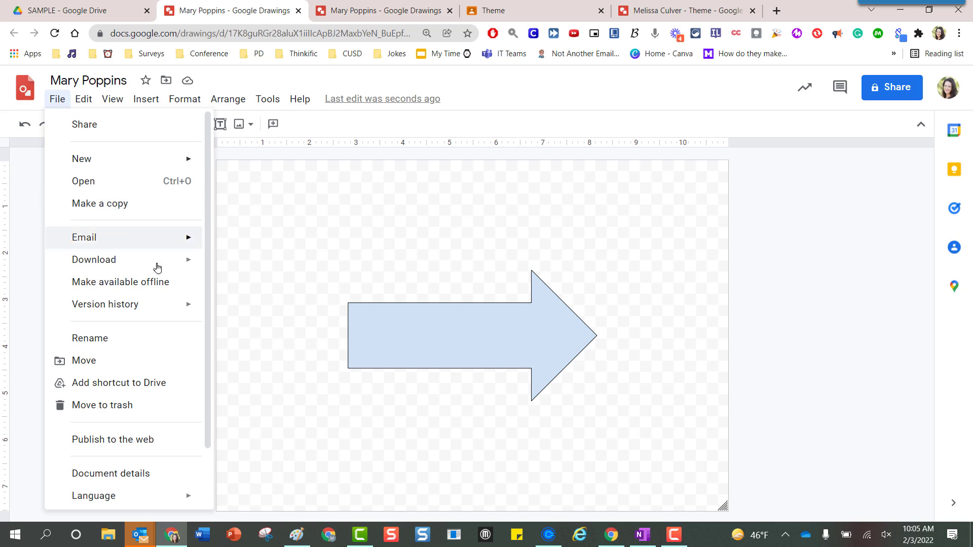
mouse_move(158, 262)
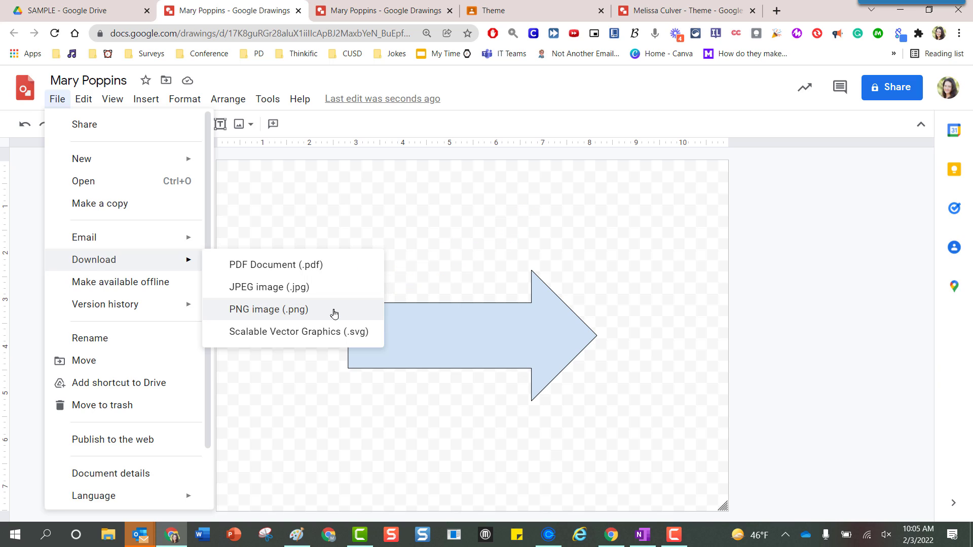
left_click(450, 411)
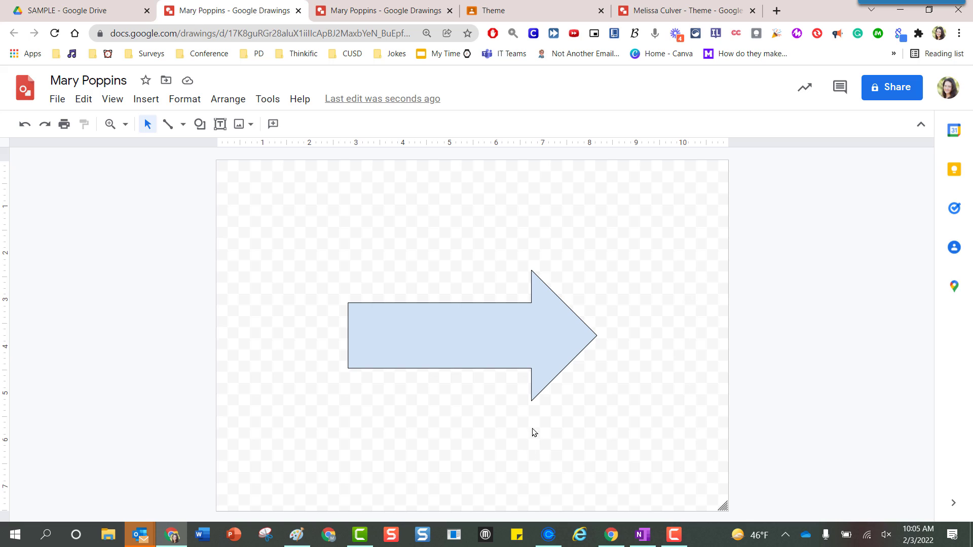
- Delete the arrow shape and bring up the empty canvas's context menu
left_click_drag(447, 336, 456, 342)
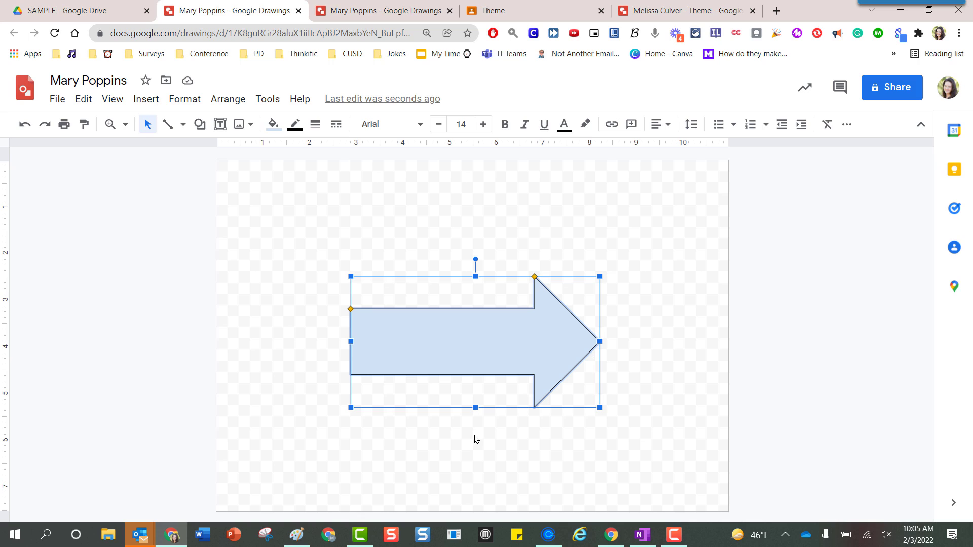
left_click(475, 439)
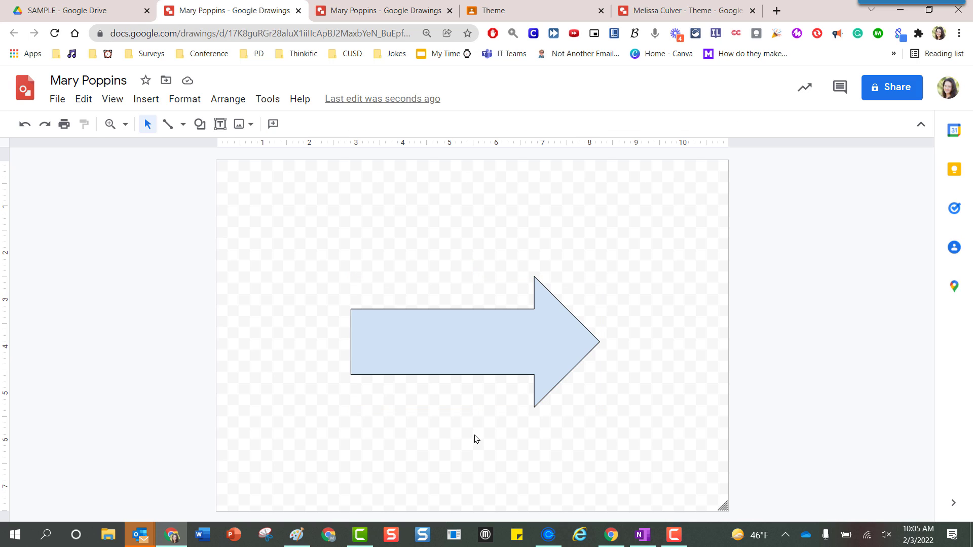
left_click(462, 350)
key("Delete")
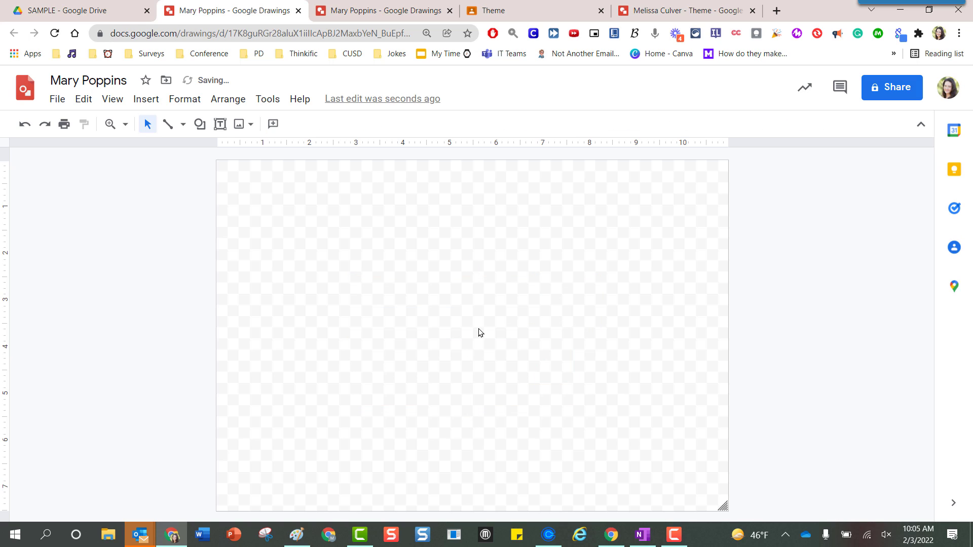
right_click(543, 317)
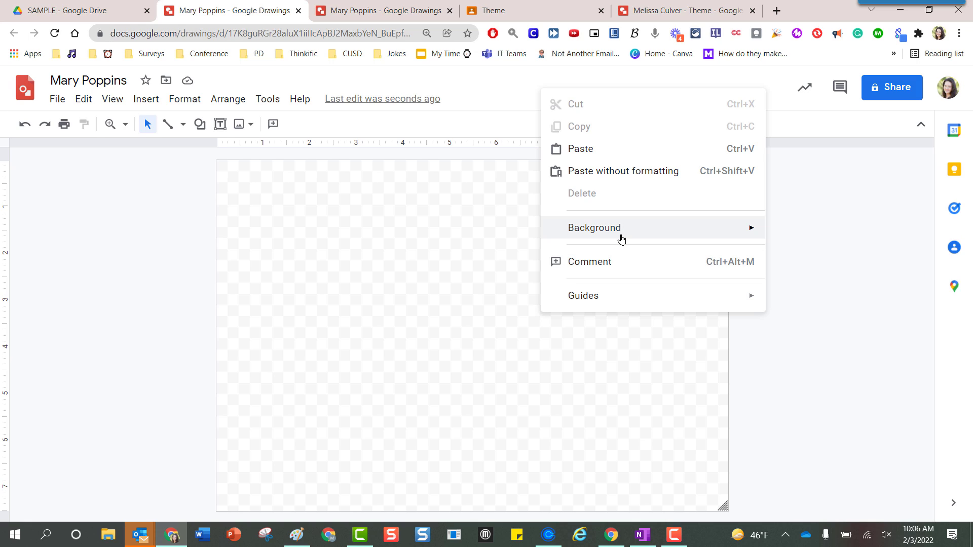
- Set the canvas background to a solid light blue
mouse_move(619, 229)
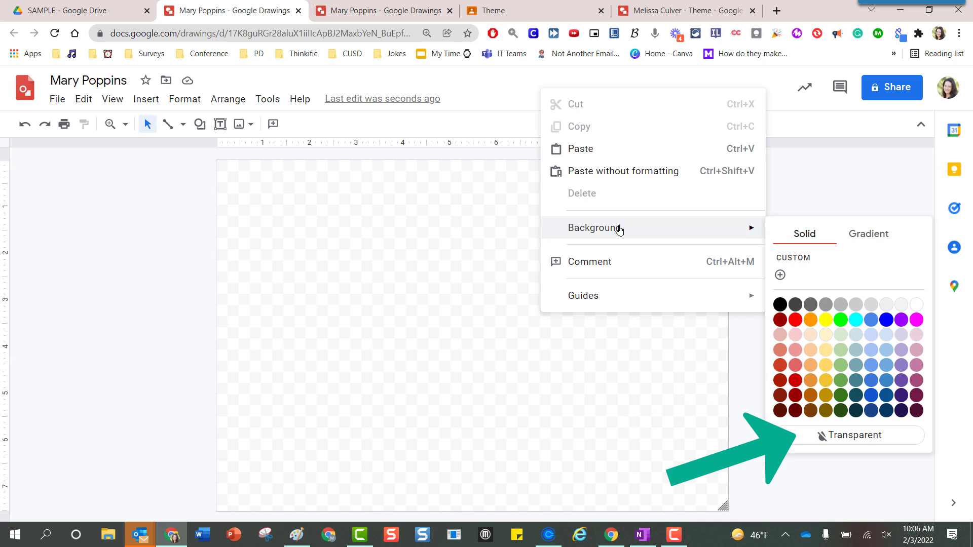
left_click(886, 352)
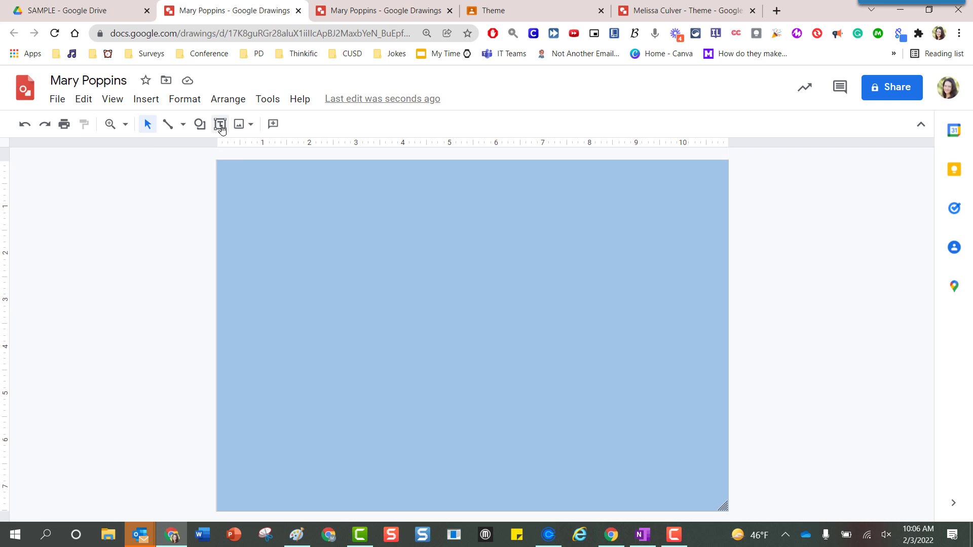
- Draw an empty text box spanning the canvas width along the top
left_click(221, 125)
left_click_drag(233, 177, 708, 282)
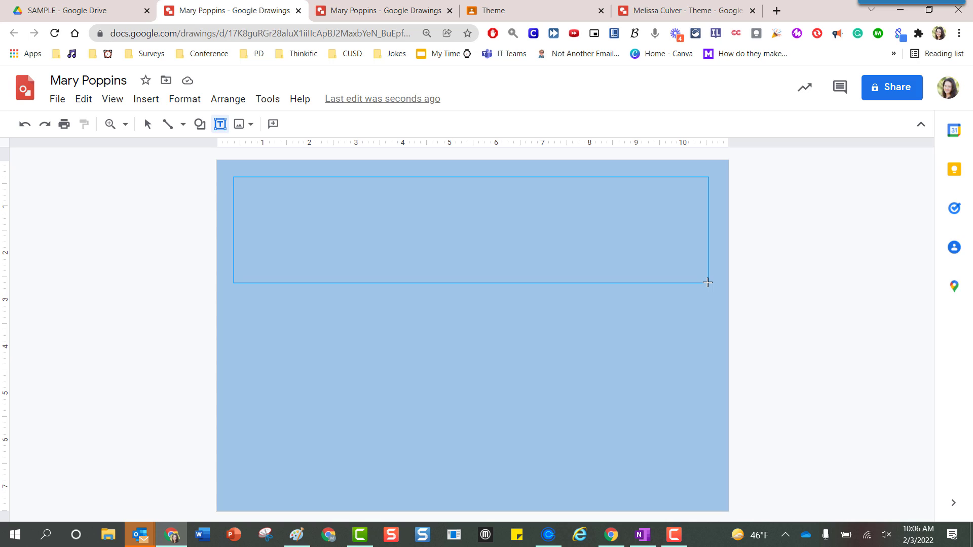
left_click_drag(708, 282, 707, 282)
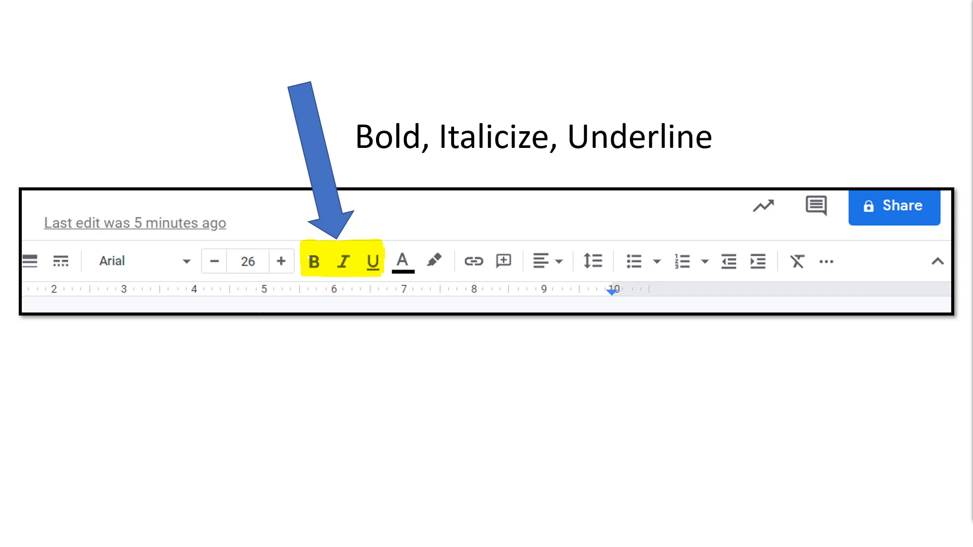
- Advance through the text colour, alignment and bullets slides, then leave the slideshow for the drawing
left_click(536, 87)
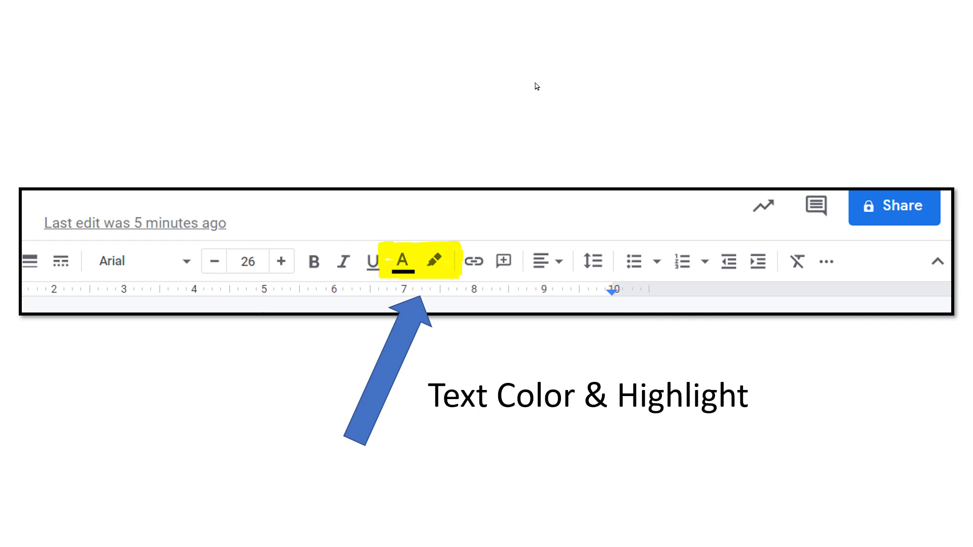
left_click(637, 84)
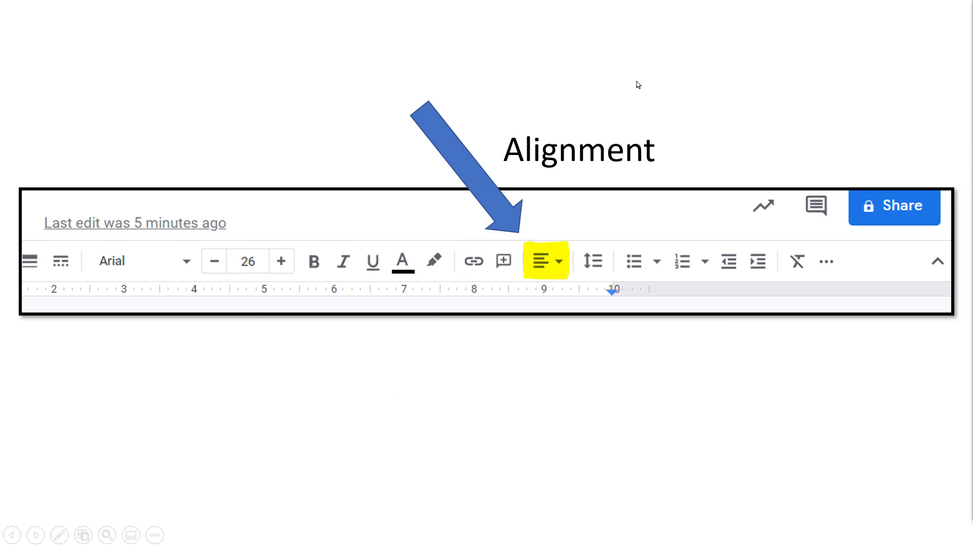
left_click(637, 85)
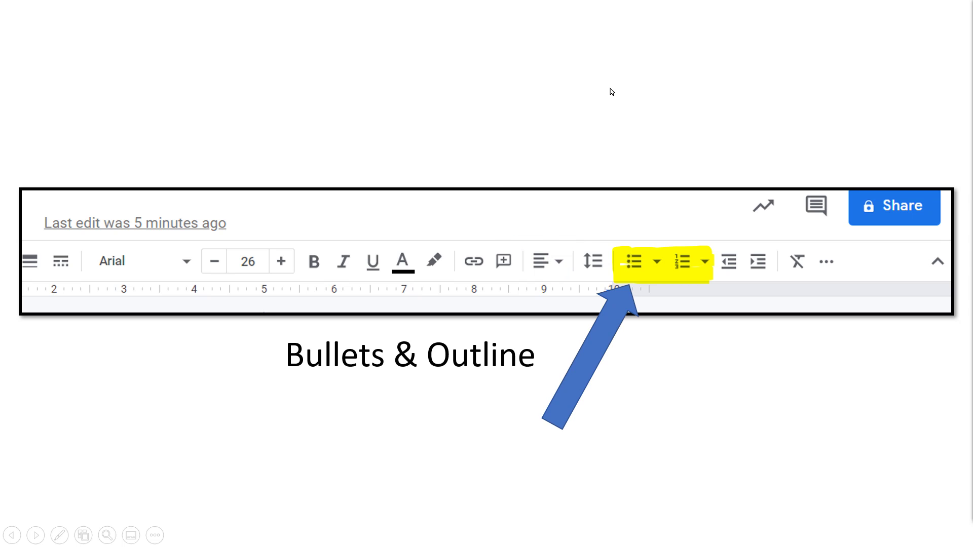
key("alt+Tab")
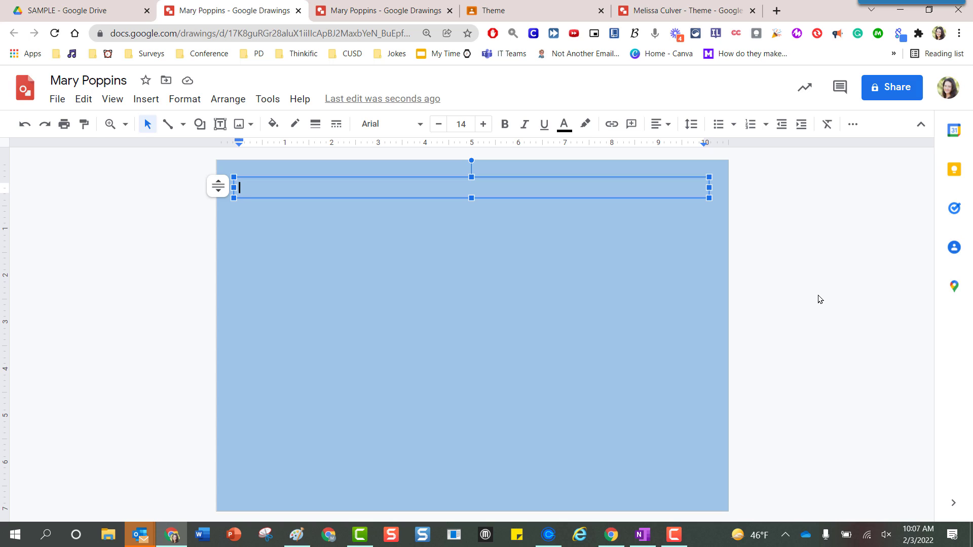
- Type 'A happy disposition can impact those around you.' into the text box and select it all
type("H")
key("BackSpace")
type("A happy disposition can impact those around you.")
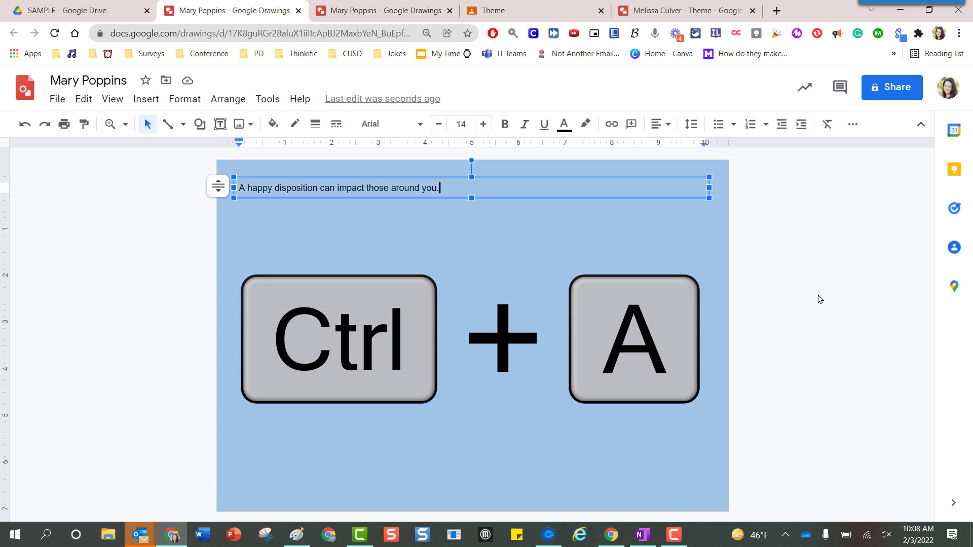
key("ctrl+a")
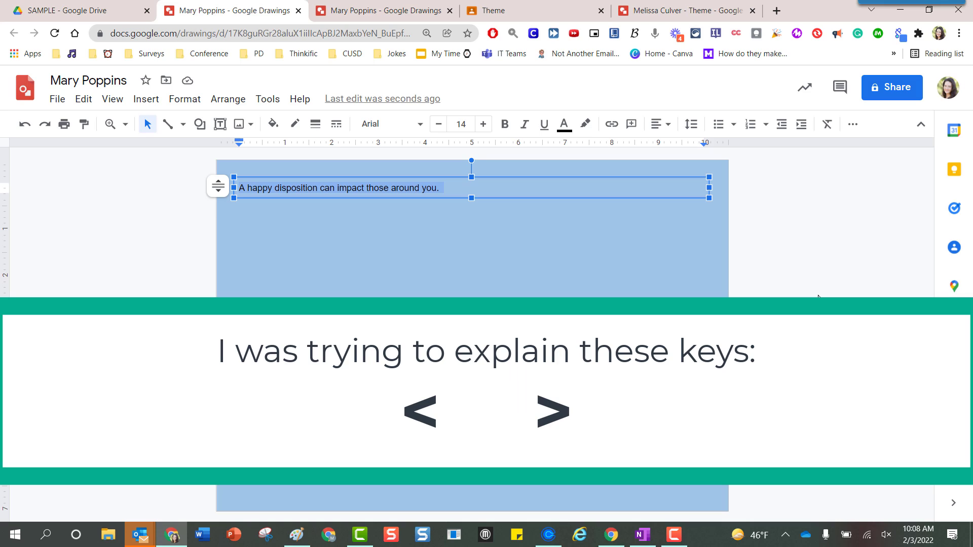
- Set the sentence to 26 points, enlarging with shortcuts to 29 then trimming with the −/+ buttons
key("ctrl+shift+period")
key("ctrl+shift+period")
key("ctrl+shift+period")
key("ctrl+shift+period")
key("ctrl+shift+period")
key("ctrl+shift+period")
key("ctrl+shift+period")
key("ctrl+shift+period")
key("ctrl+shift+period")
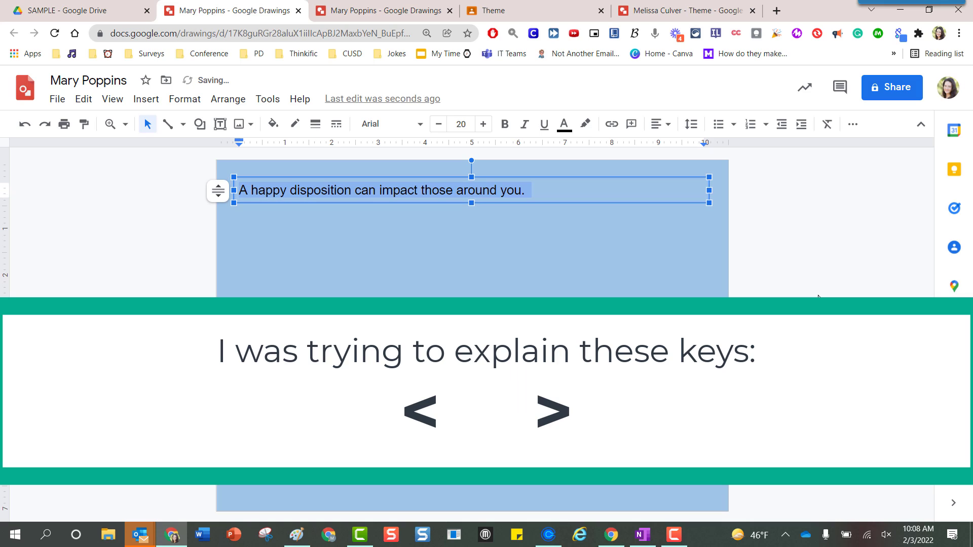
key("ctrl+shift+period")
key("ctrl+shift+period")
key("ctrl+shift+period")
key("ctrl+shift+period")
key("ctrl+shift+period")
key("ctrl+shift+period")
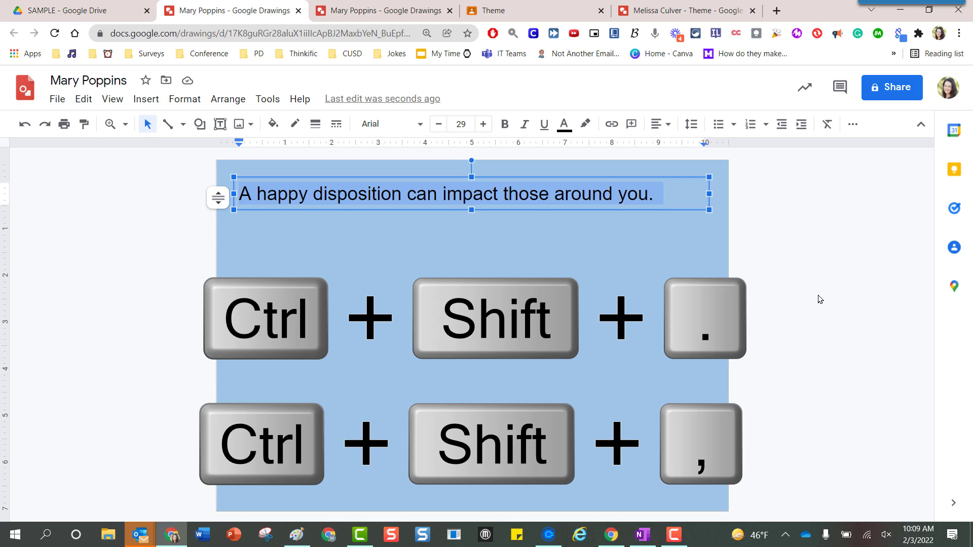
key("ctrl+shift+comma")
key("ctrl+shift+comma")
key("ctrl+shift+comma")
key("ctrl+shift+comma")
key("ctrl+shift+comma")
key("ctrl+shift+comma")
key("ctrl+shift+comma")
key("ctrl+shift+comma")
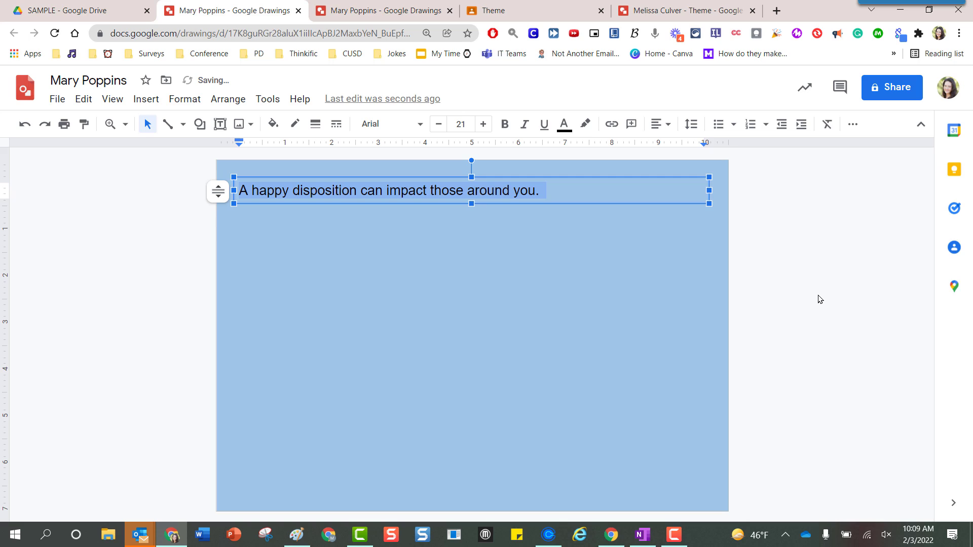
key("ctrl+shift+period")
key("ctrl+shift+period")
key("ctrl+shift+period")
key("ctrl+shift+period")
key("ctrl+shift+period")
key("ctrl+shift+period")
key("ctrl+shift+period")
key("ctrl+shift+period")
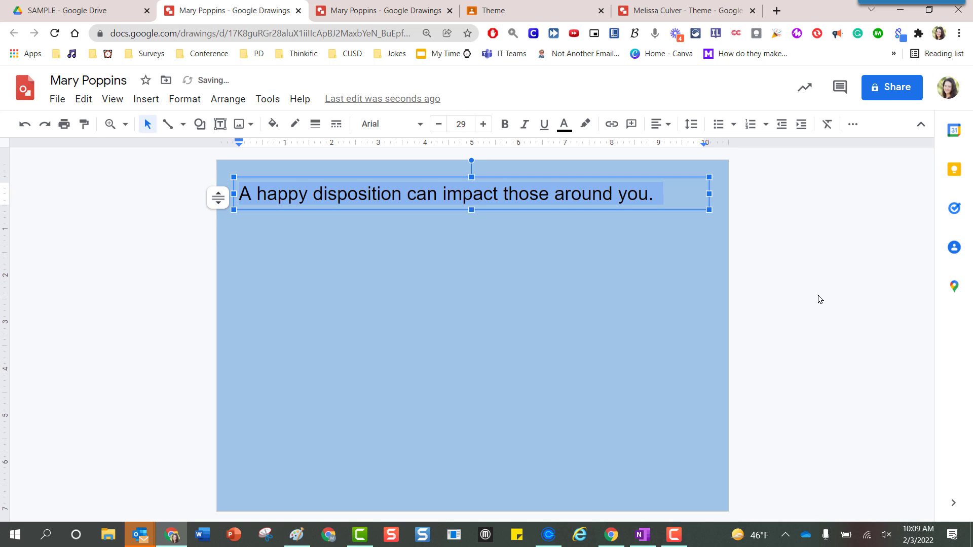
left_click(439, 129)
left_click(439, 125)
left_click(439, 126)
left_click(439, 125)
left_click(439, 125)
left_click(482, 126)
left_click(482, 127)
left_click(481, 127)
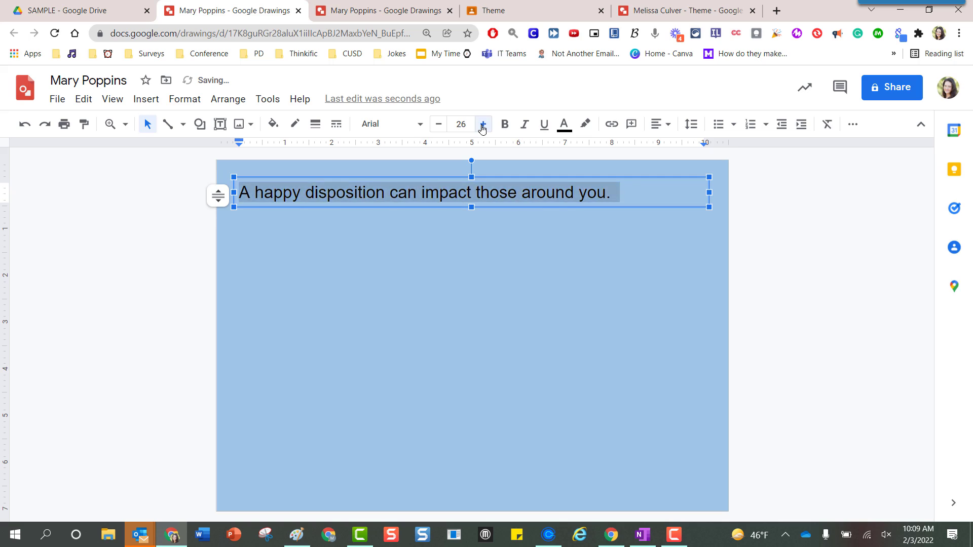
left_click(482, 126)
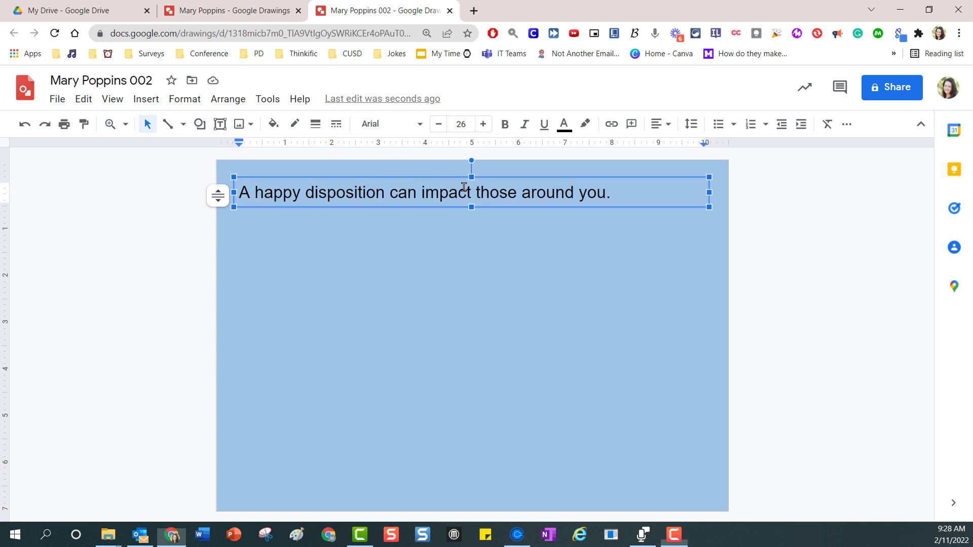
- Set the whole sentence in the Luckiest Guy font, then select the word 'those'
left_click(628, 191)
left_click_drag(612, 193, 236, 195)
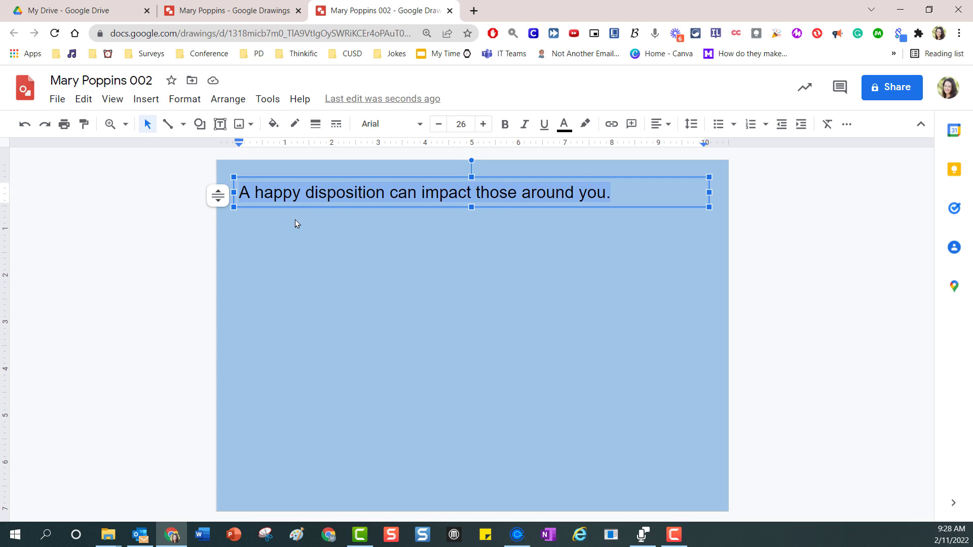
left_click(421, 131)
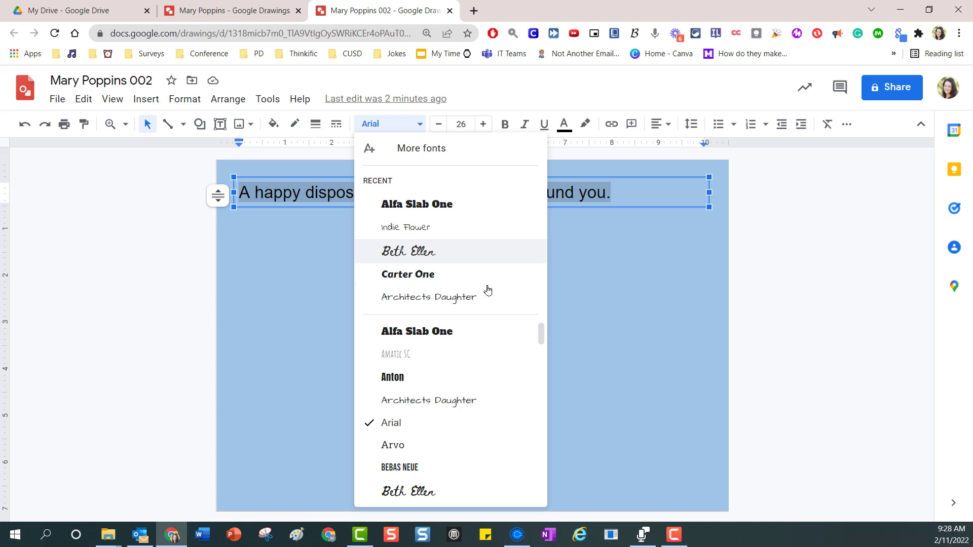
left_click_drag(539, 331, 542, 443)
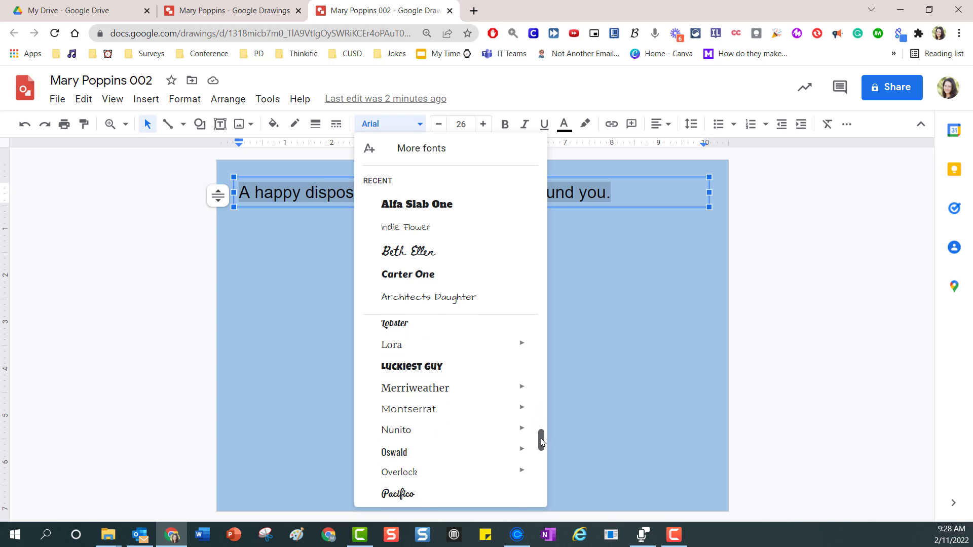
left_click(445, 366)
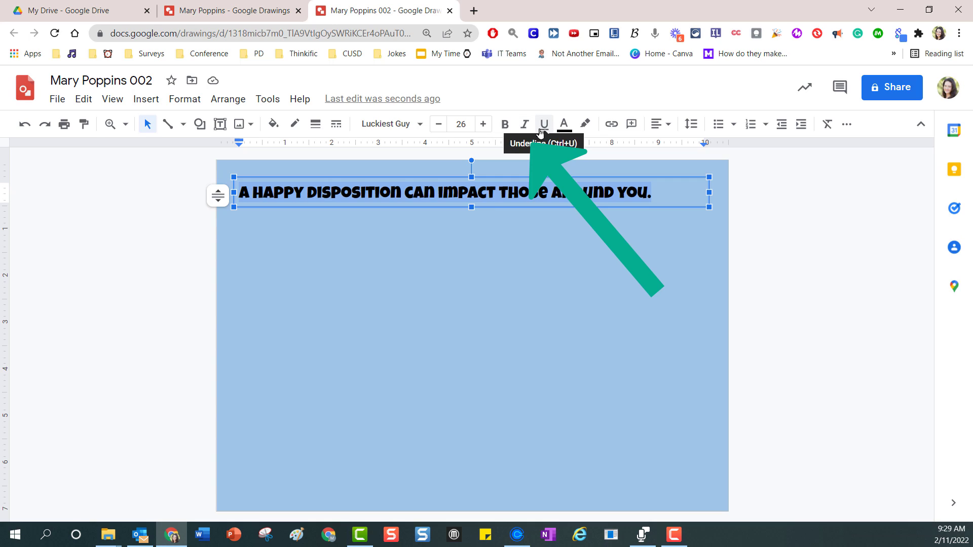
left_click(539, 191)
double_click(520, 190)
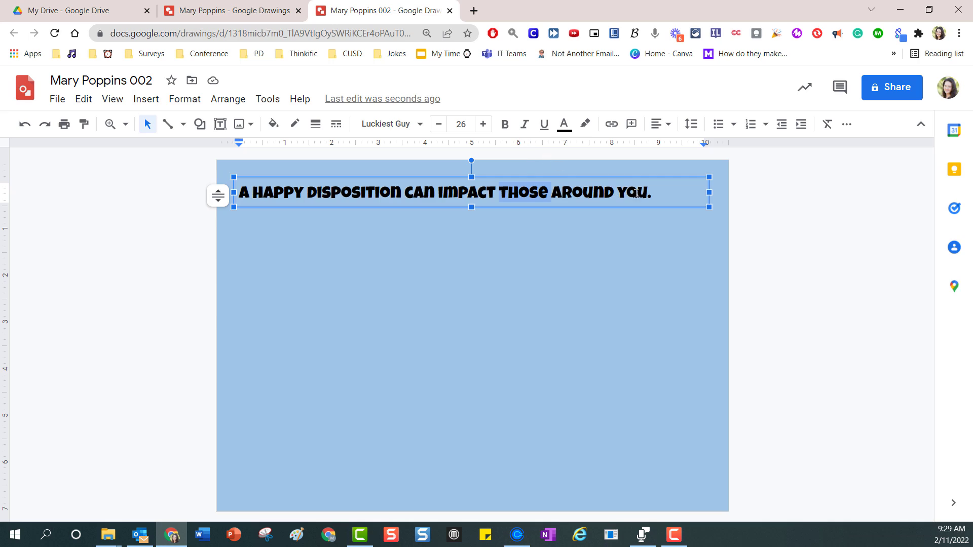
- Undo the font change so the sentence returns to Arial
key("ctrl+a")
key("ctrl+backslash")
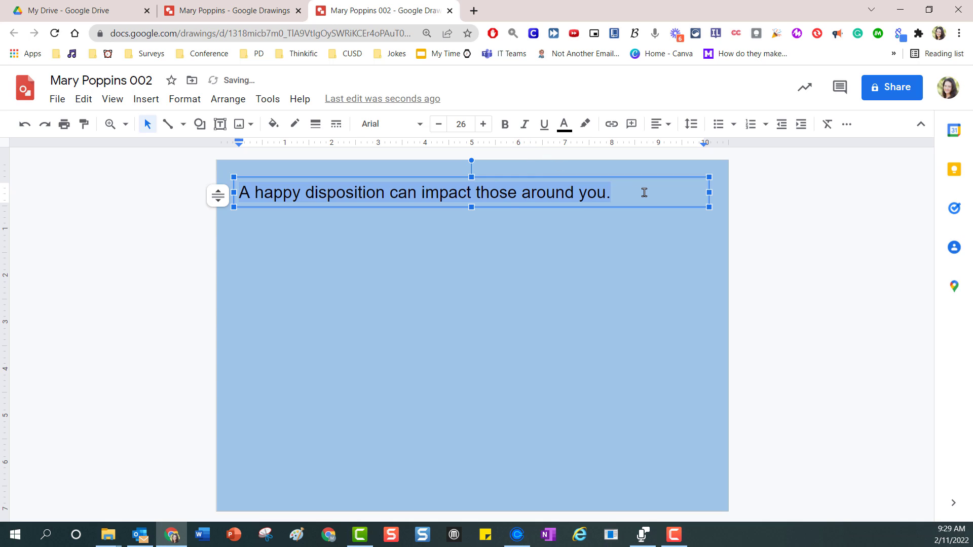
left_click(644, 193)
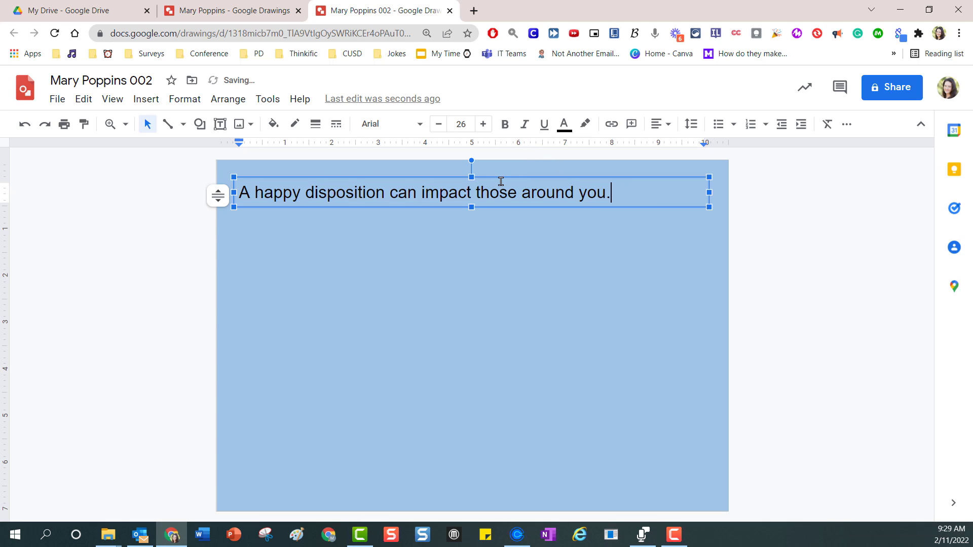
- Make the word 'disposition' bold and set it in Alfa Slab One
double_click(338, 192)
left_click(505, 123)
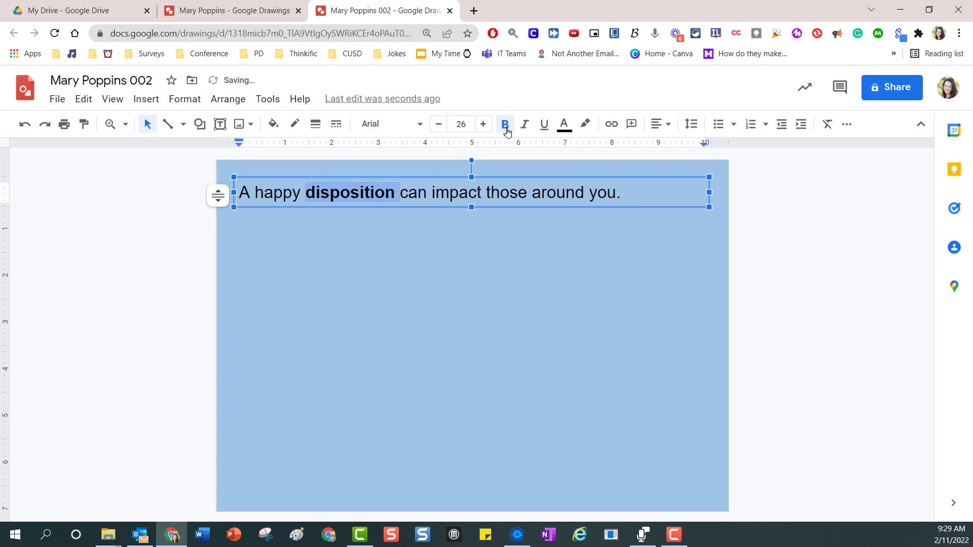
left_click(389, 123)
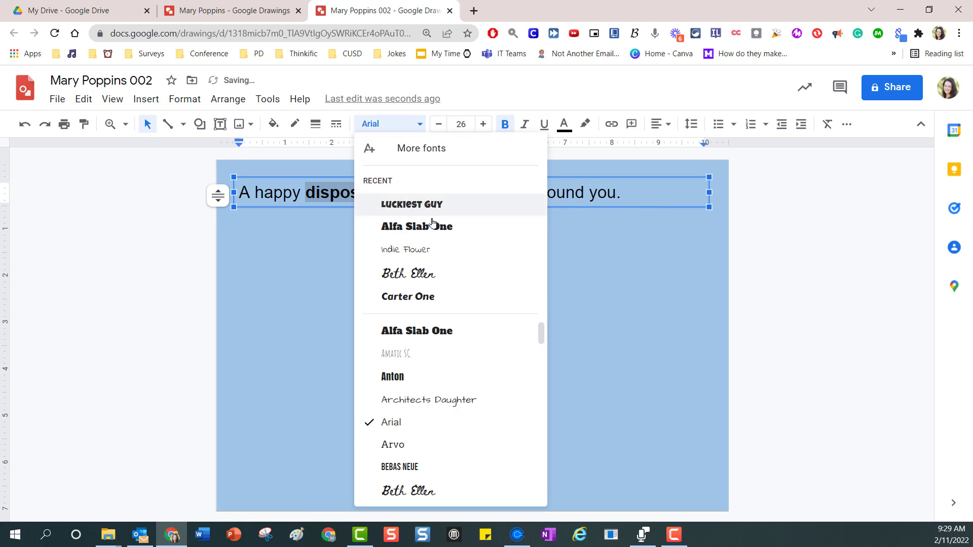
left_click(440, 226)
left_click(561, 190)
left_click(644, 192)
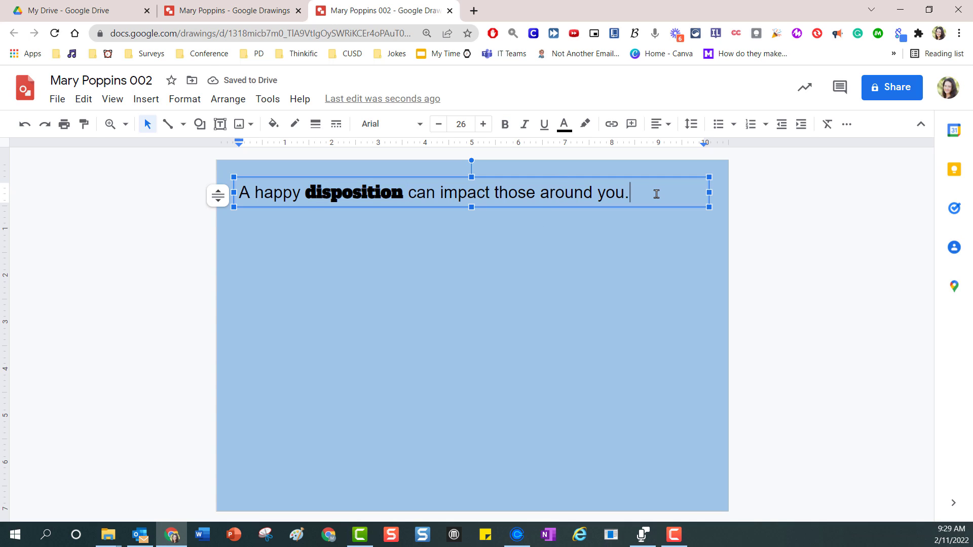